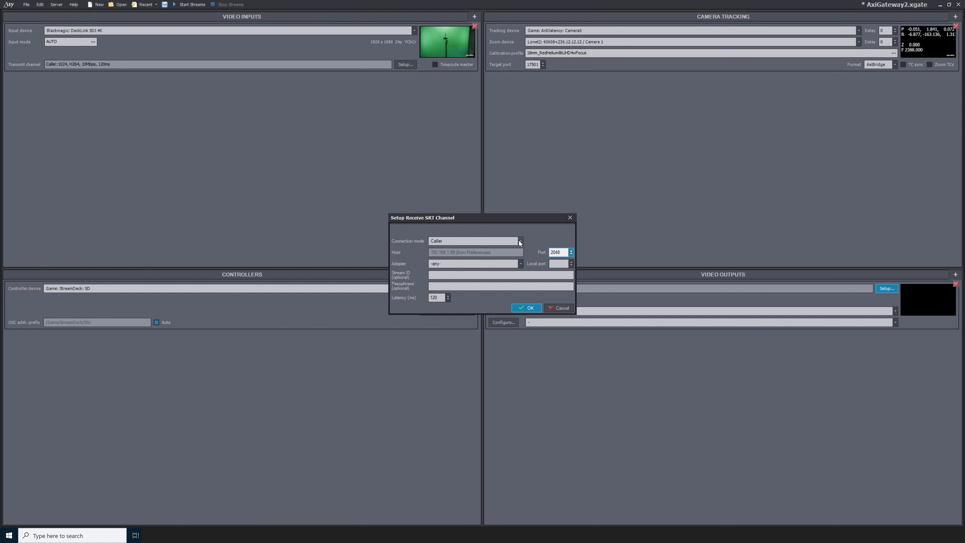
Step: Confirm the video output's receive SRT channel in Caller mode on port 2048 and check the StreamDeck controller entry
click(529, 308)
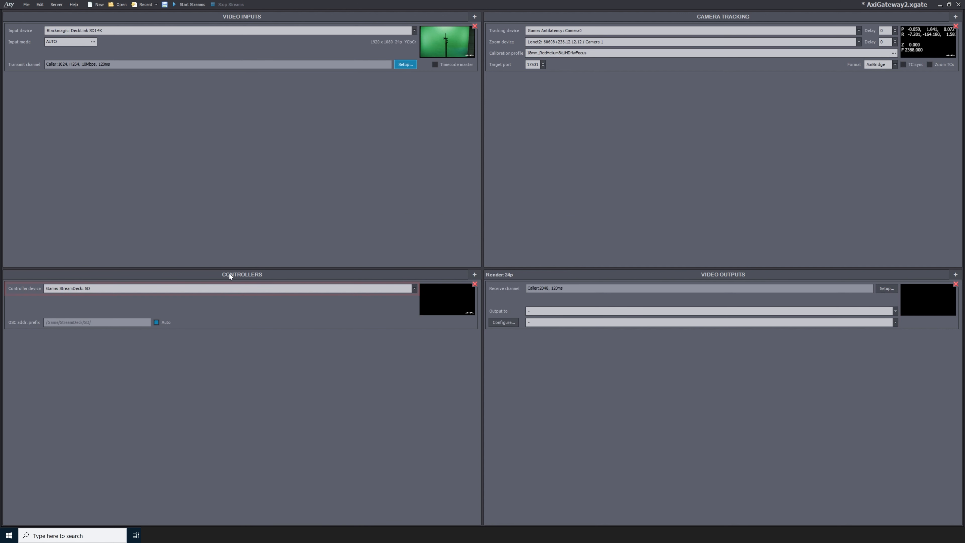
click(115, 289)
click(63, 326)
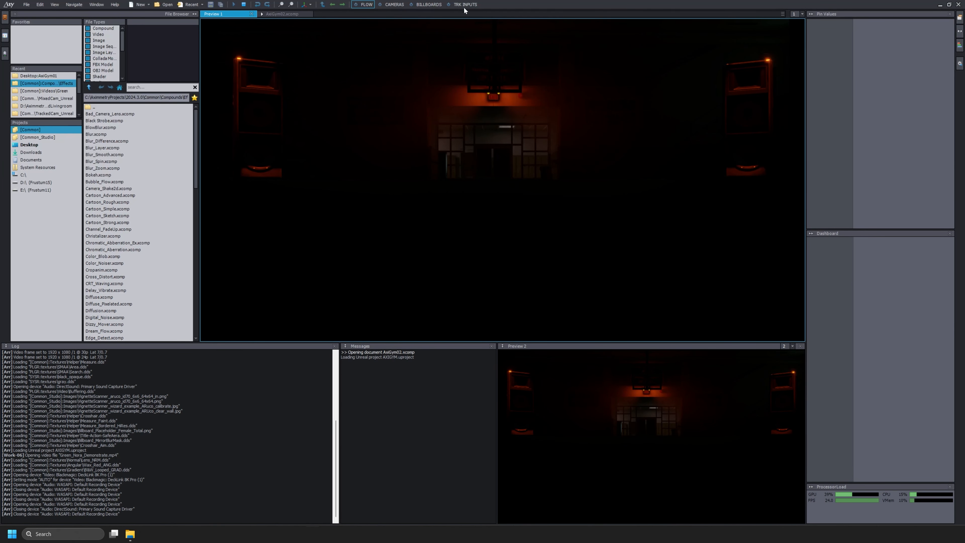
Step: Switch to Aximmetry Composer, show the AxiGym02.xcomp flow and open device management at its video devices
click(282, 13)
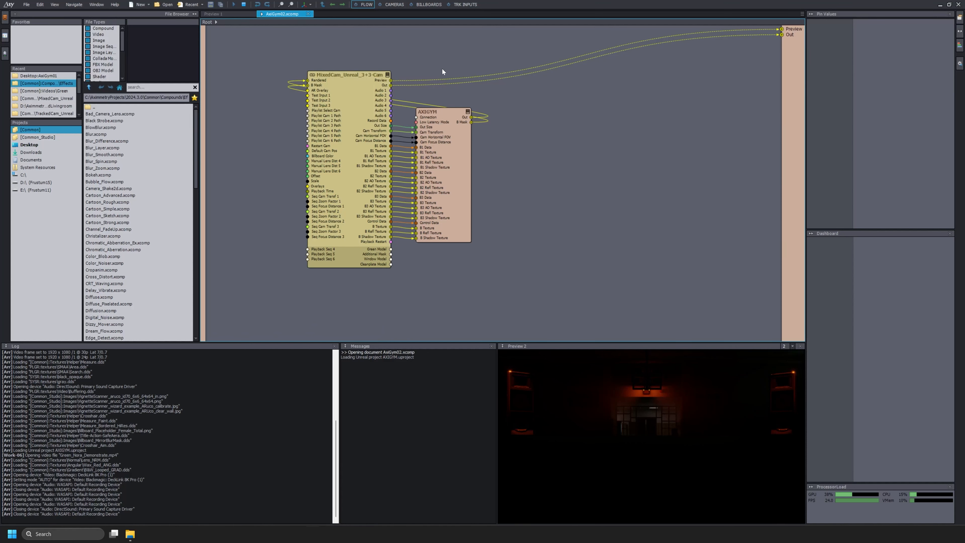
click(40, 5)
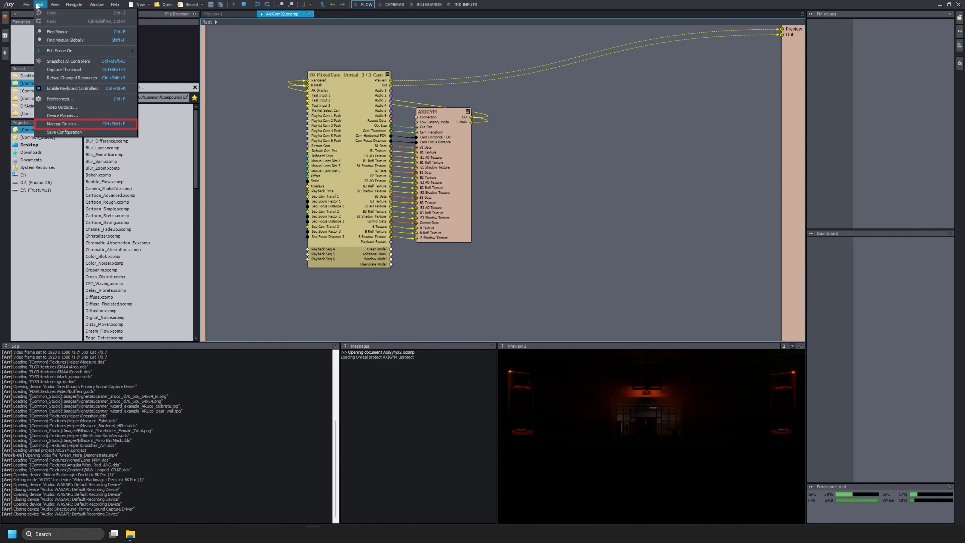
click(52, 126)
drag(415, 275, 416, 225)
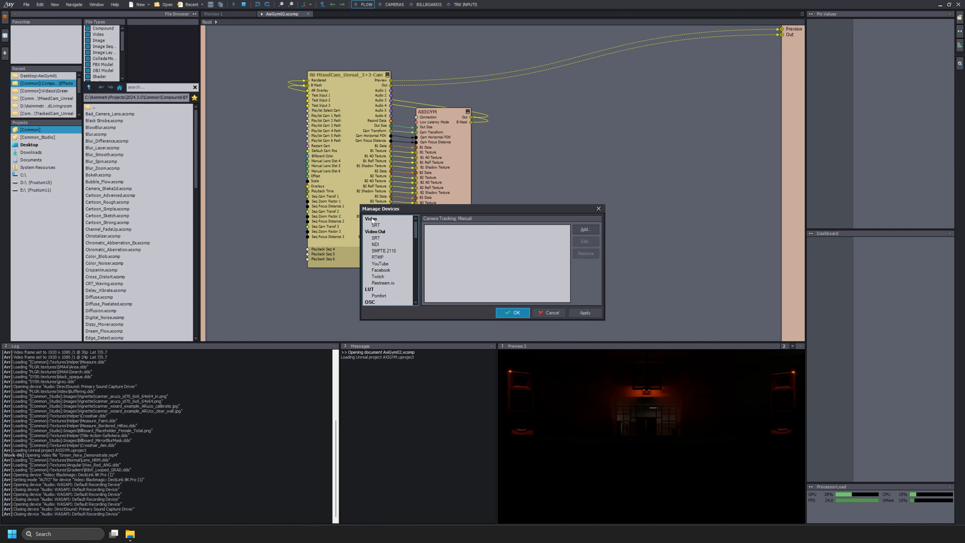
Step: Add an SRT video input channel named GatewayIN, as Listener on the 192.168.1.99 Marvell adapter with local port 1024
click(375, 225)
click(584, 231)
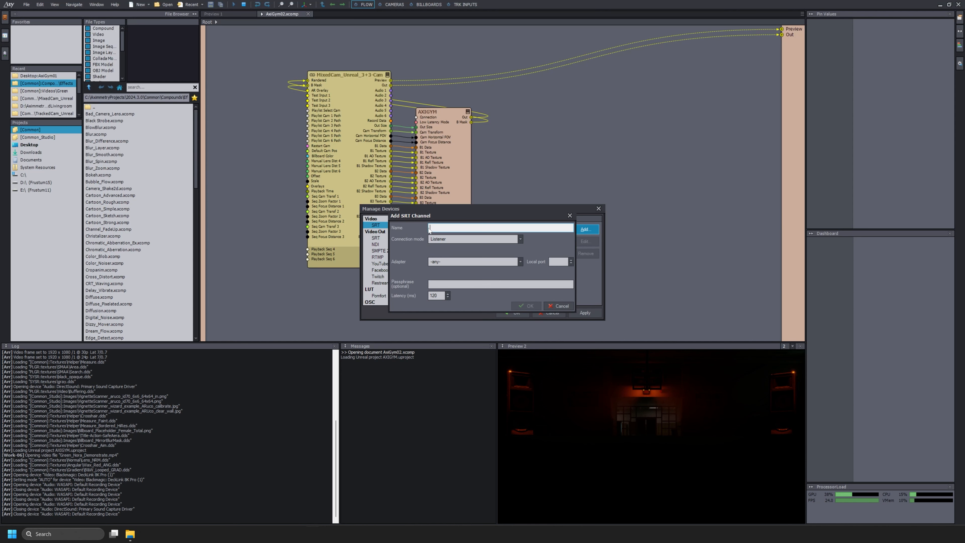
text(GatewayIN)
click(558, 261)
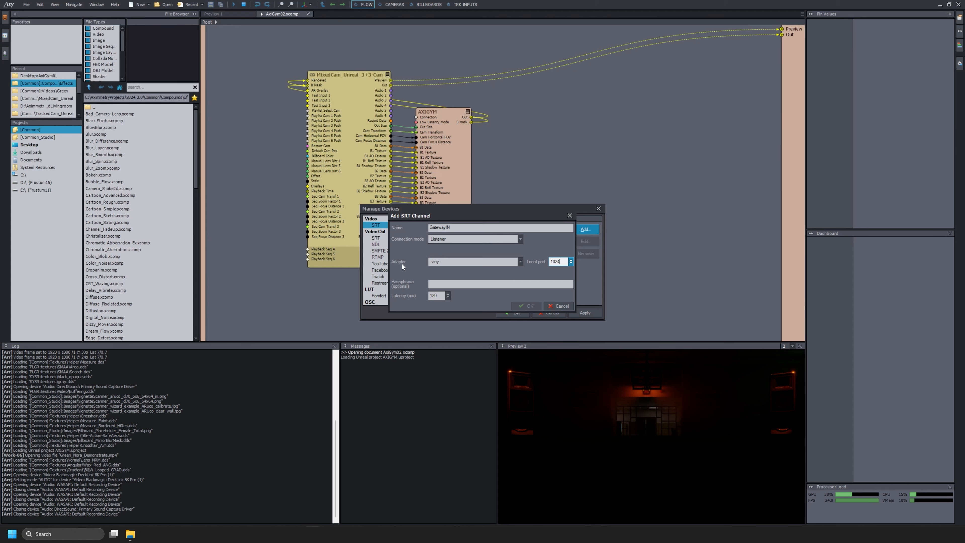
click(519, 262)
click(469, 290)
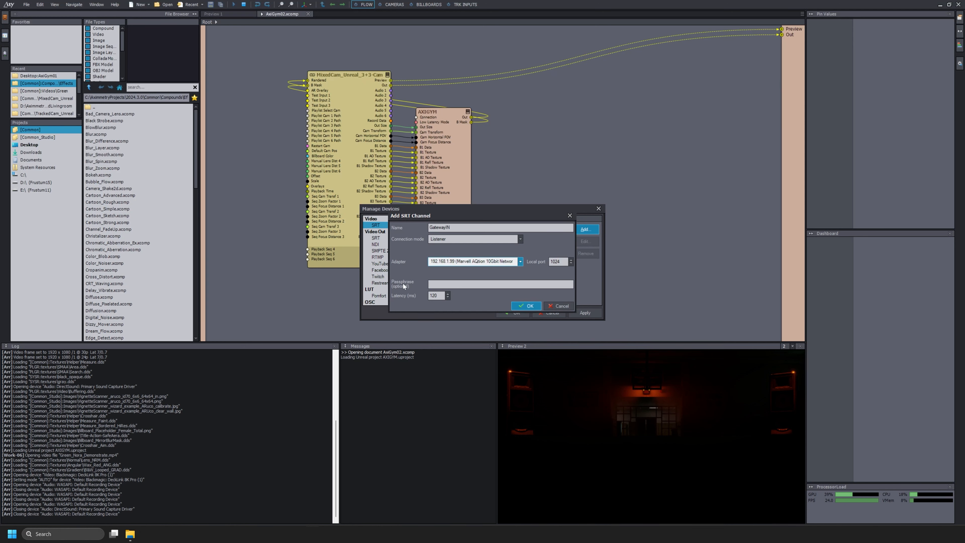
click(526, 306)
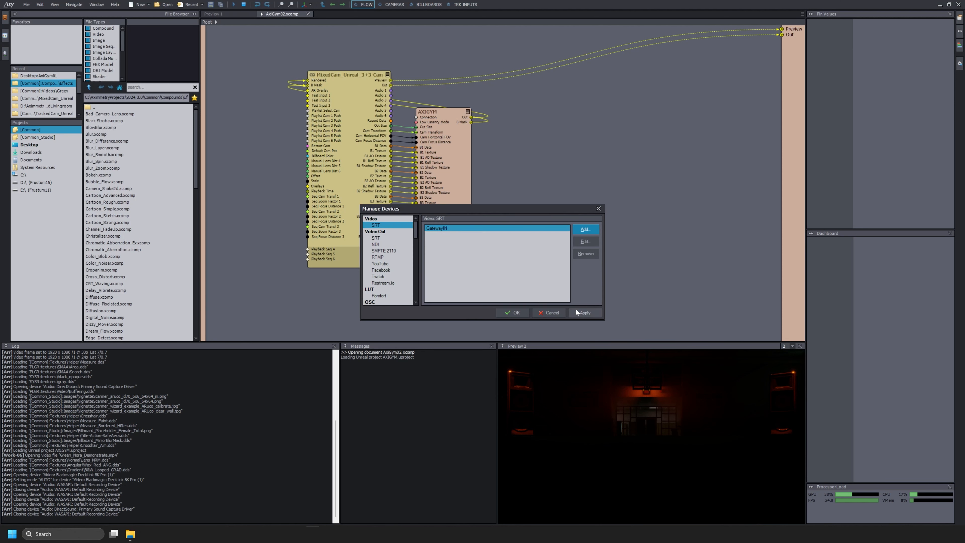
Step: Add an SRT video output channel named GatewayOUT, as Listener on the 192.168.1.99 Marvell adapter with local port 2048
click(375, 237)
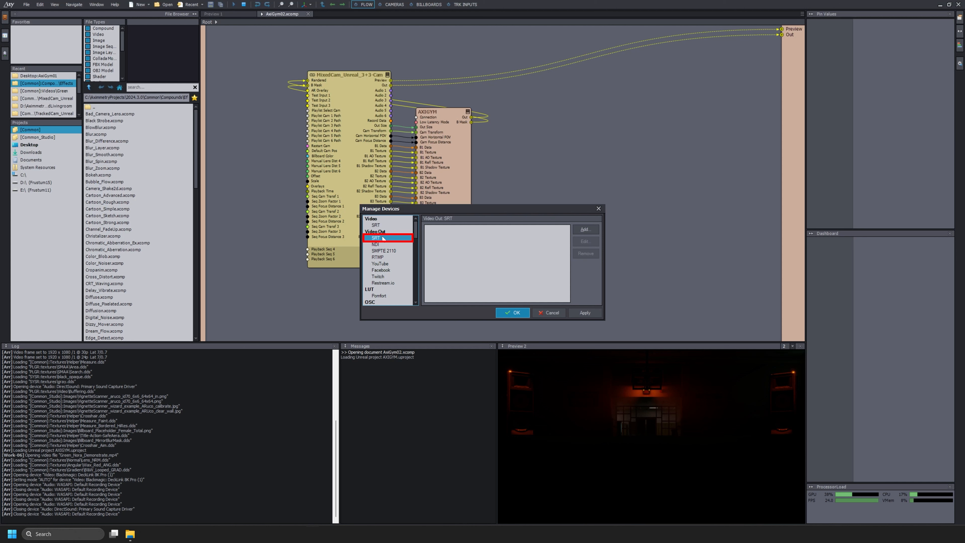
click(585, 230)
text(GatewayOUT)
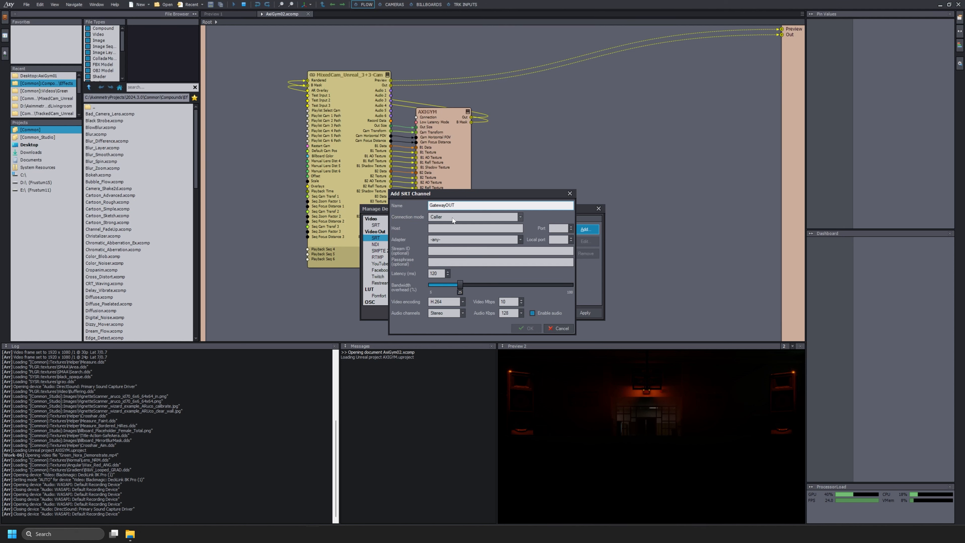
click(453, 218)
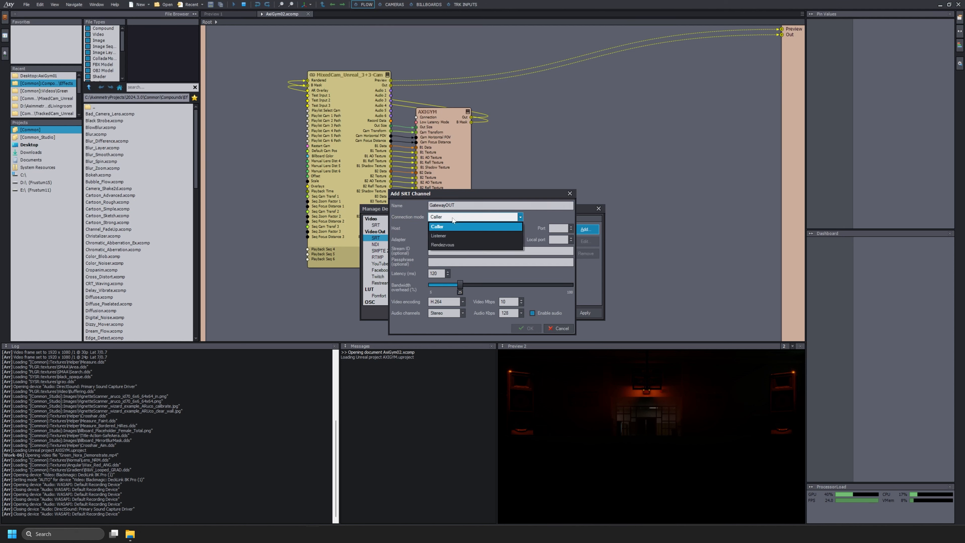
click(450, 236)
click(471, 239)
click(443, 266)
click(558, 240)
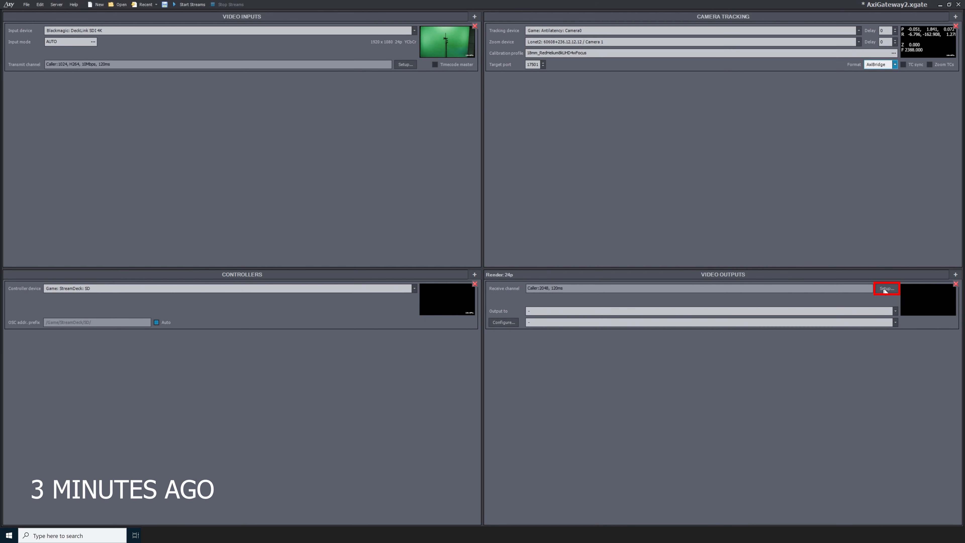
click(878, 290)
click(563, 253)
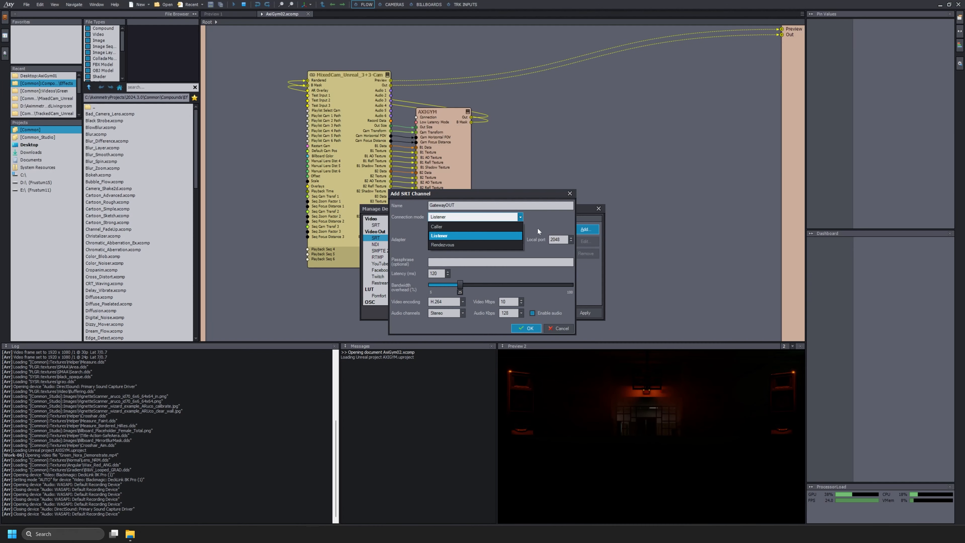
click(542, 234)
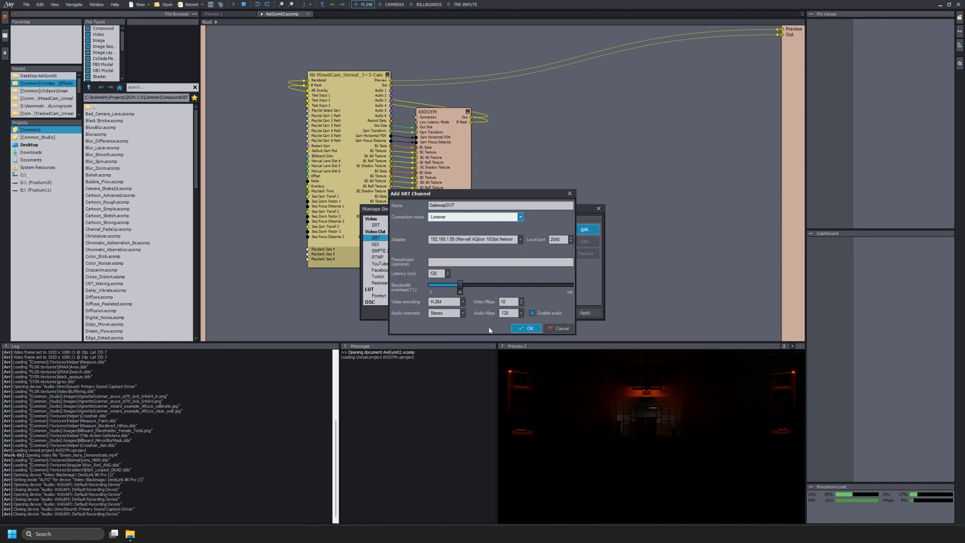
click(526, 328)
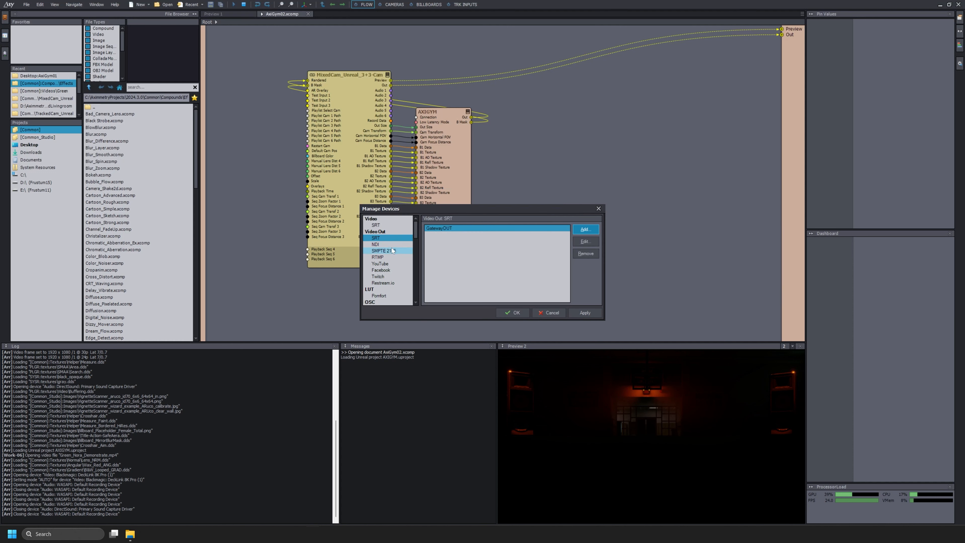
Step: Review the OSC server settings and add an AxiBridge camera tracking channel on the 192.168.1.99 adapter with UDP port 17501
scroll(393, 249, down, 3)
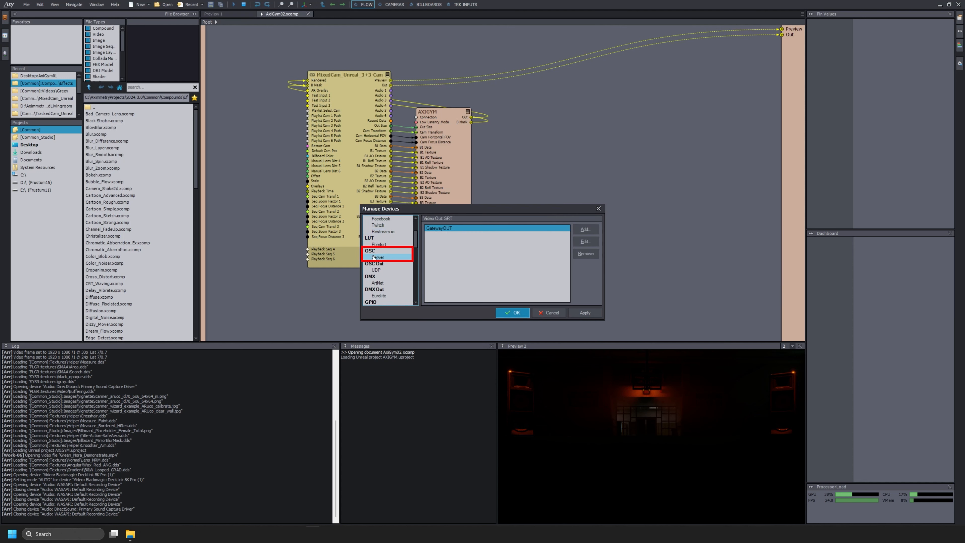
click(378, 258)
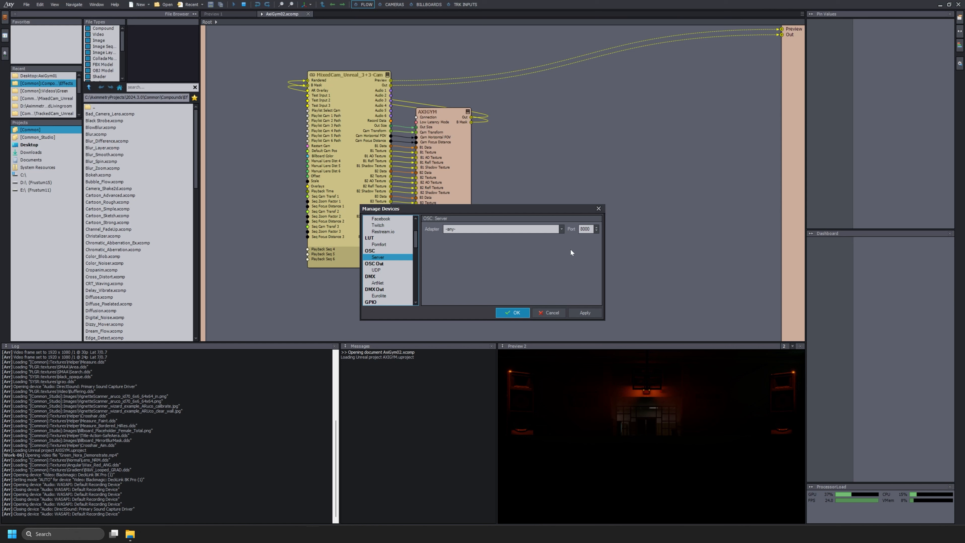
scroll(390, 266, down, 8)
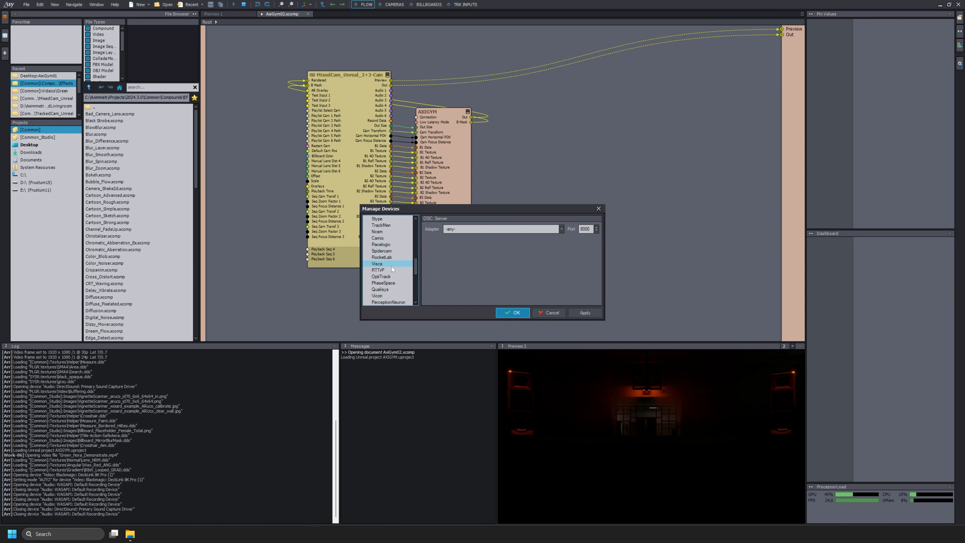
scroll(390, 265, down, 4)
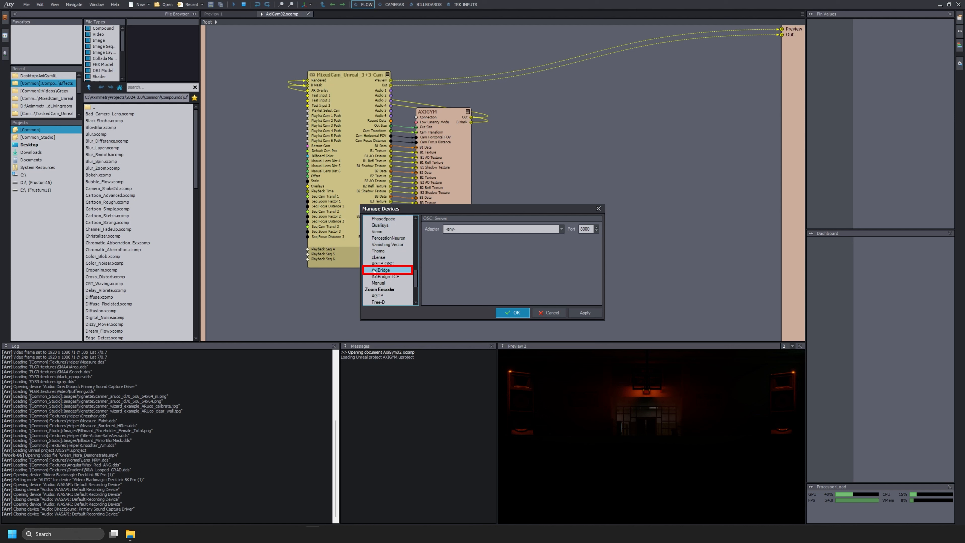
click(380, 270)
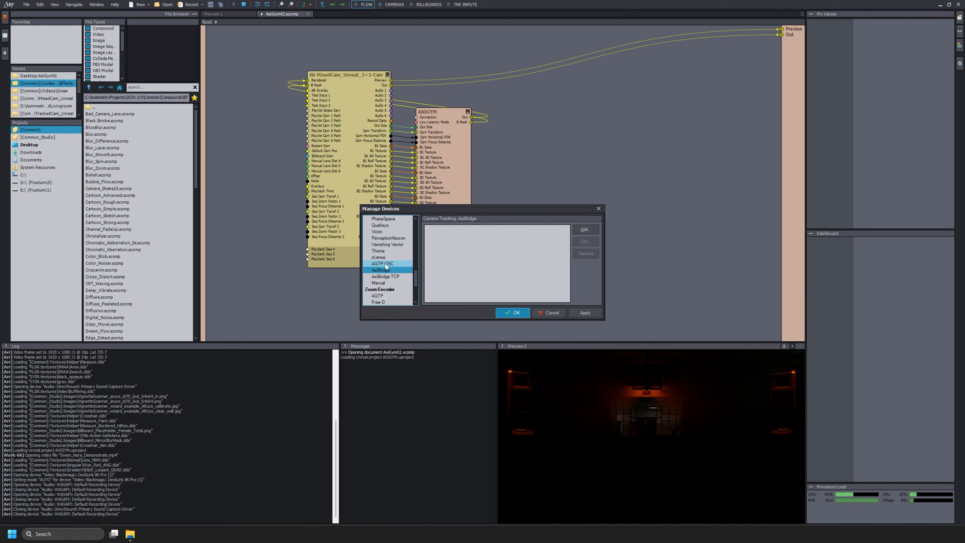
click(587, 229)
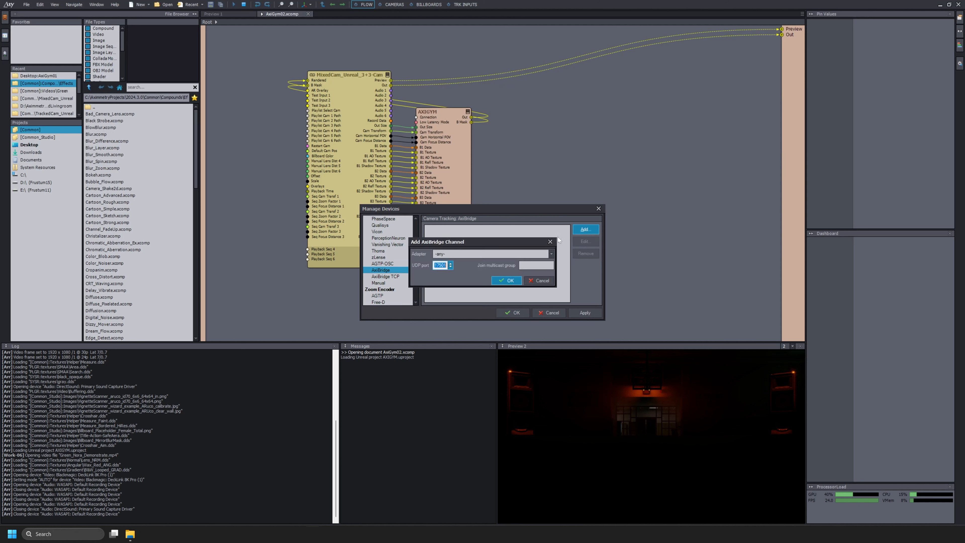
click(455, 254)
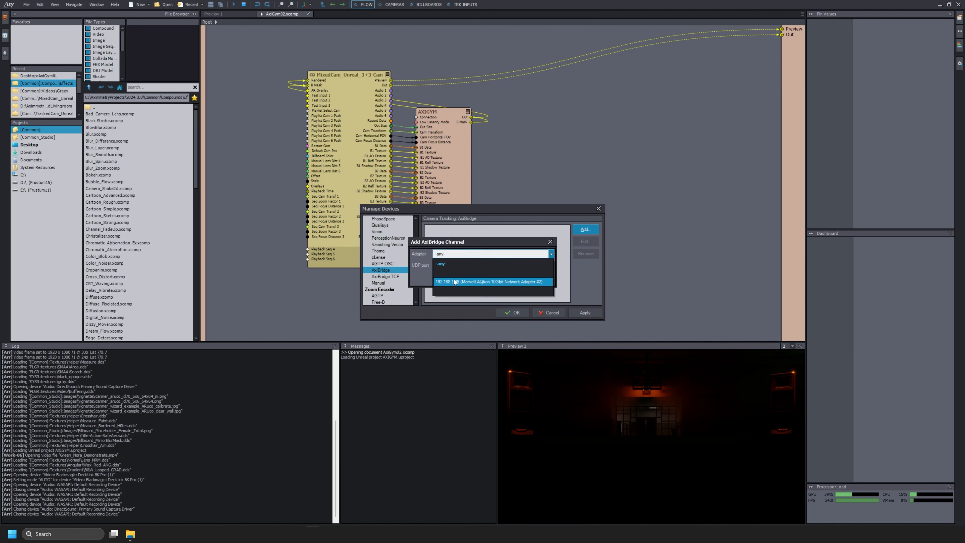
click(475, 282)
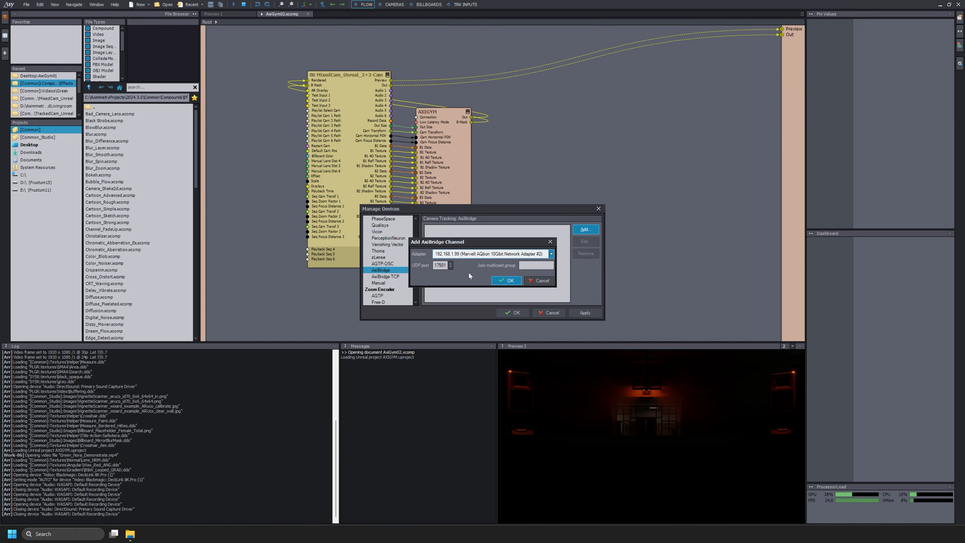
click(509, 282)
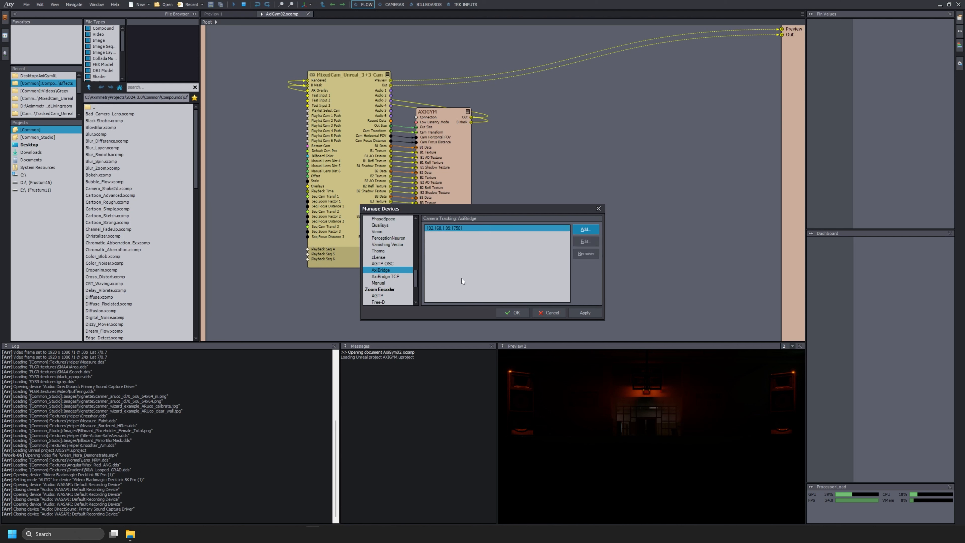
Step: Apply the new SRT and AxiBridge devices and close device management
click(396, 271)
scroll(399, 283, up, 2)
scroll(399, 289, up, 5)
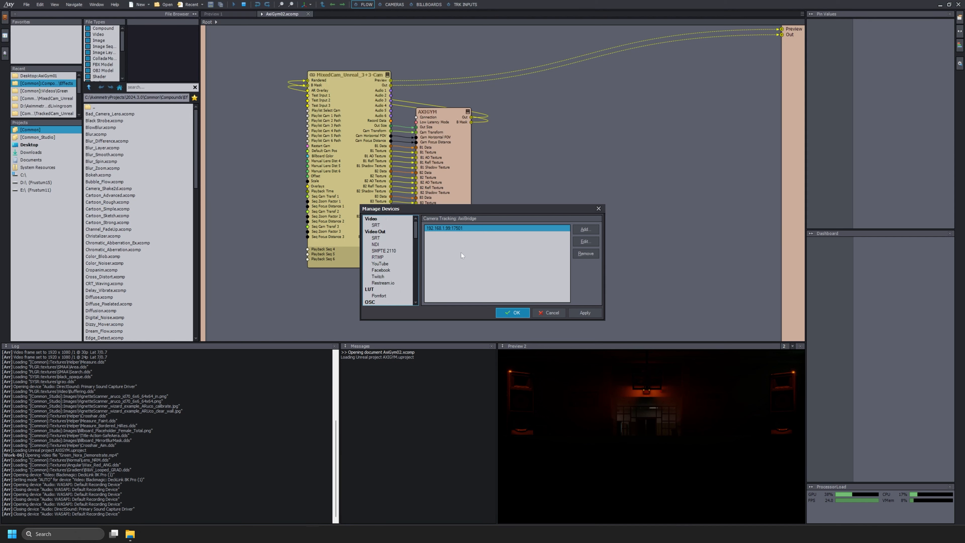
click(585, 313)
click(517, 313)
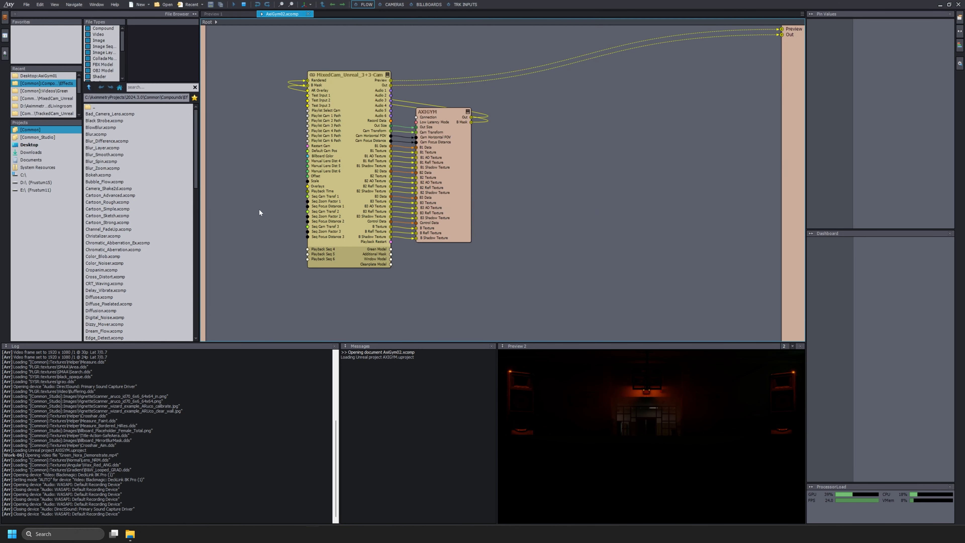
Step: On the TRK INPUTS board, set INPUT 4's camera device to SRT: GatewayIN and tracking device to AxiBridge: 192.168.1.99:17501
click(464, 5)
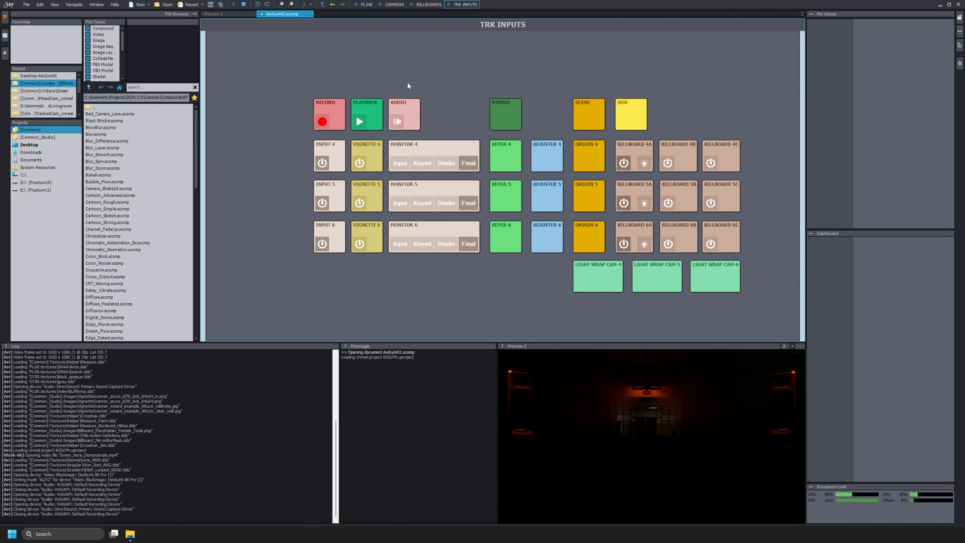
click(334, 152)
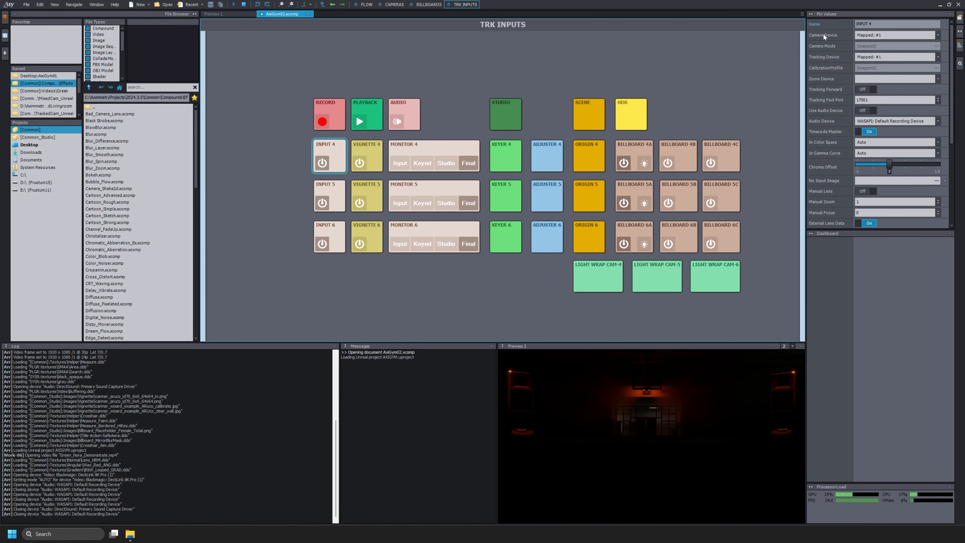
click(939, 35)
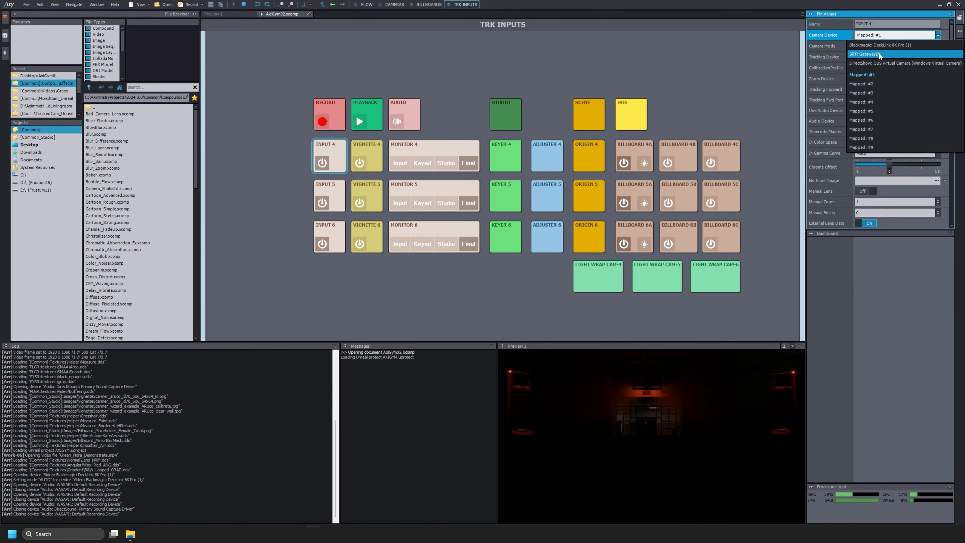
click(868, 55)
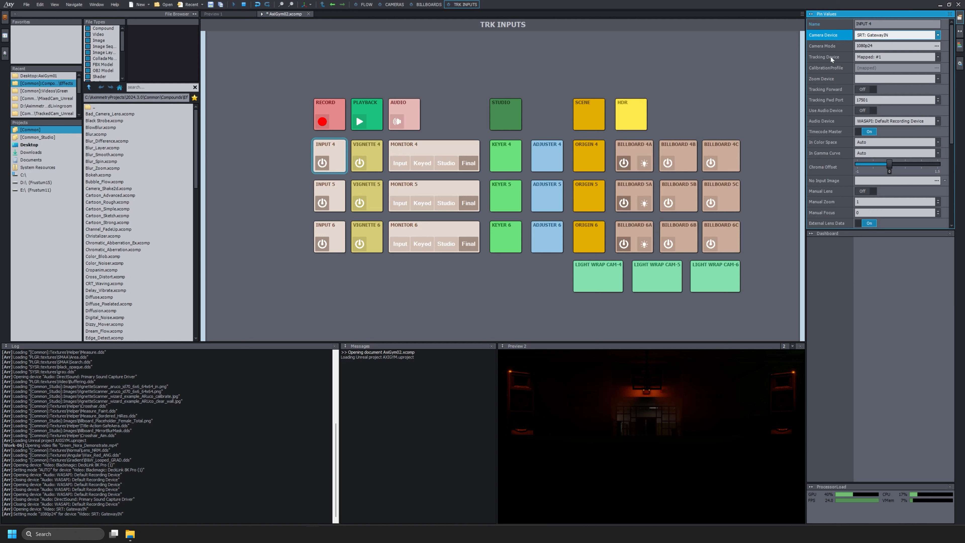
click(894, 58)
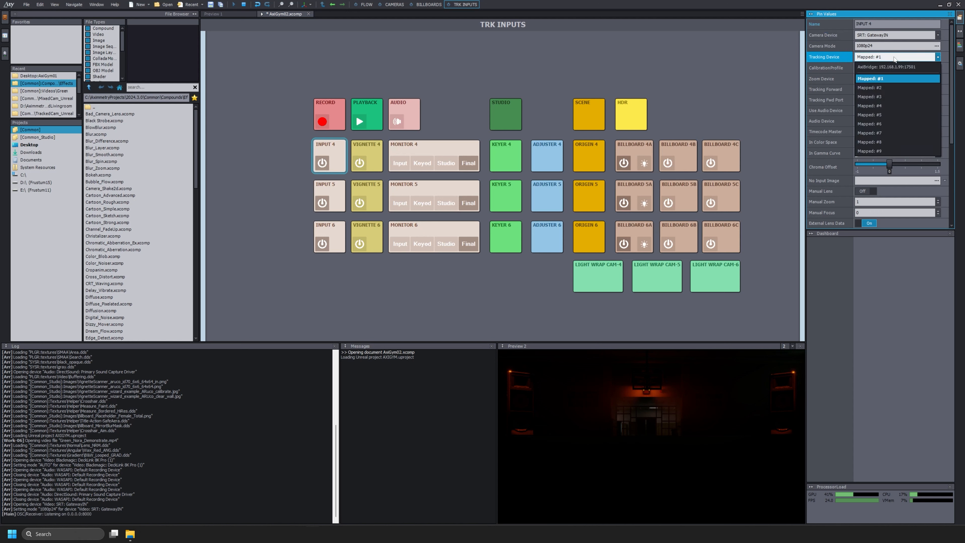
click(875, 67)
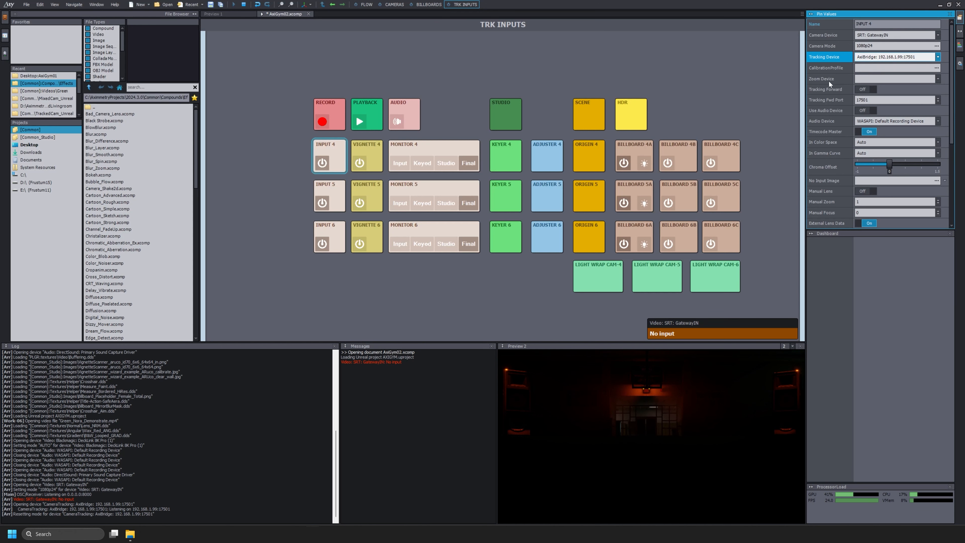
Step: Examine the Timecode Sync and tracking delay settings of INPUT 4
scroll(840, 90, down, 4)
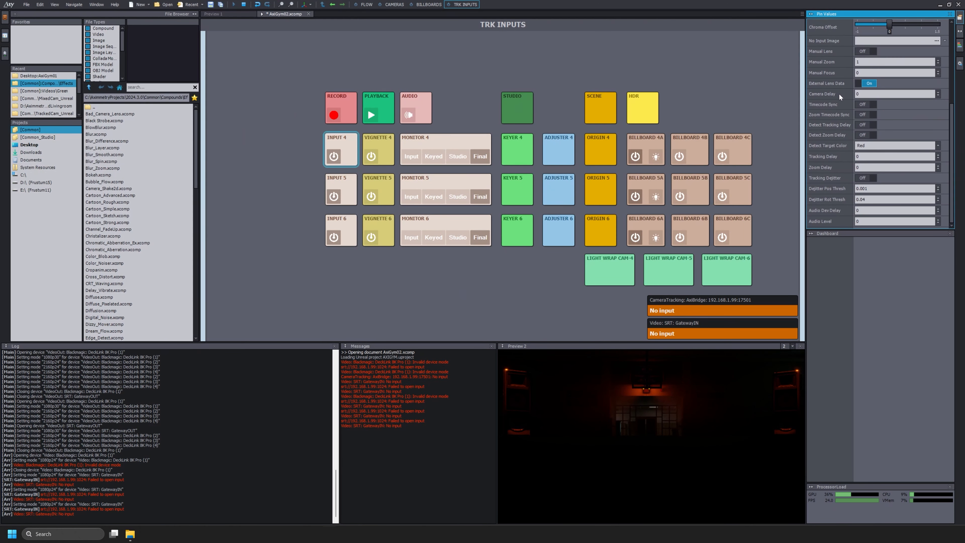
click(819, 105)
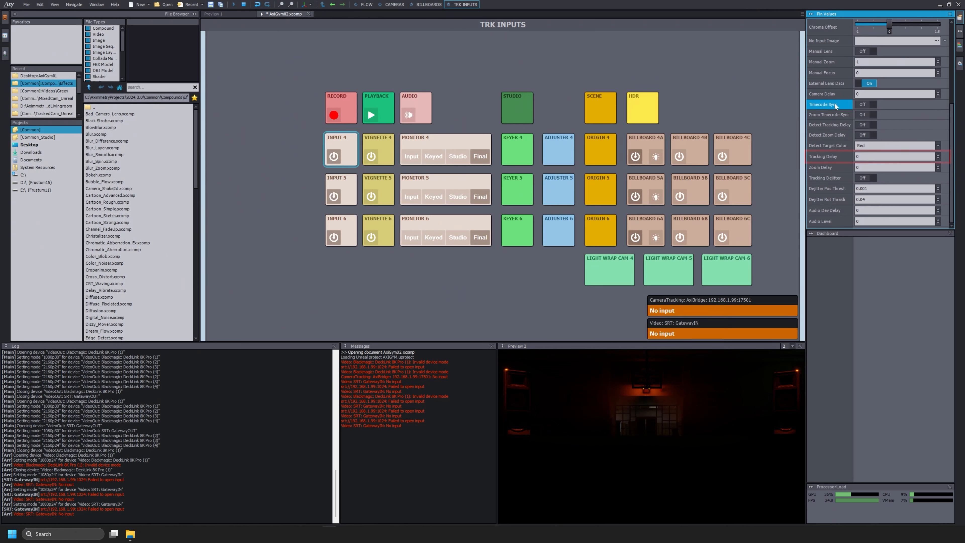
Step: Start the streams in Aximmetry Gateway and switch to Composer to show Preview 1
click(863, 104)
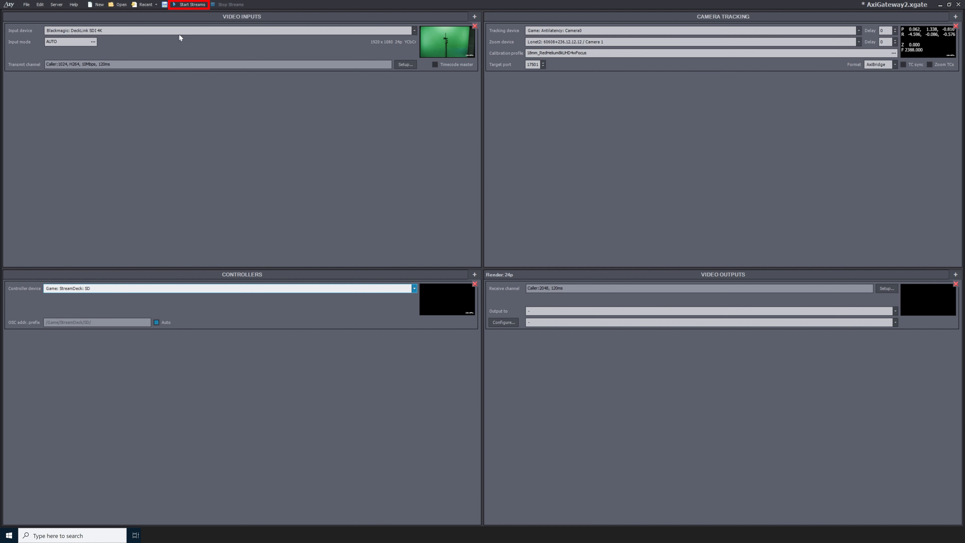
click(181, 4)
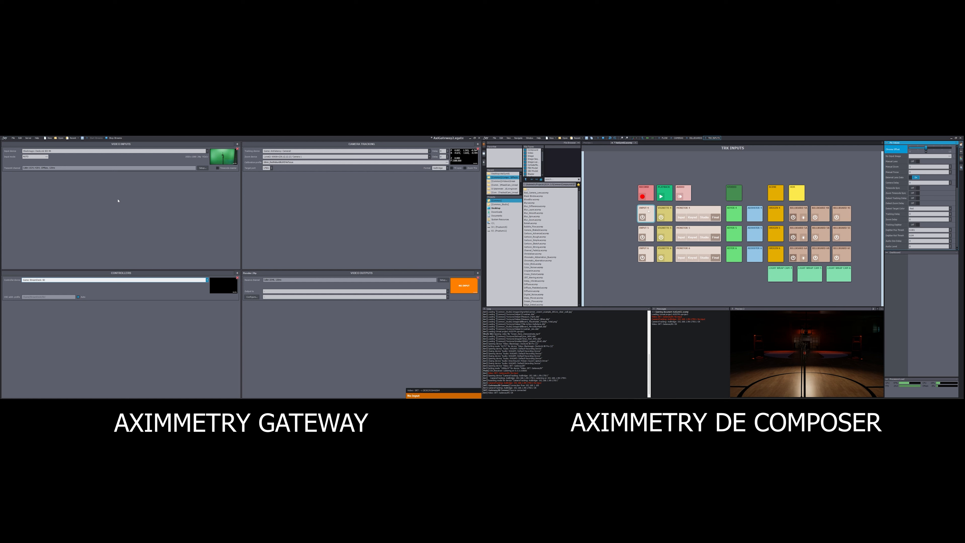
click(594, 143)
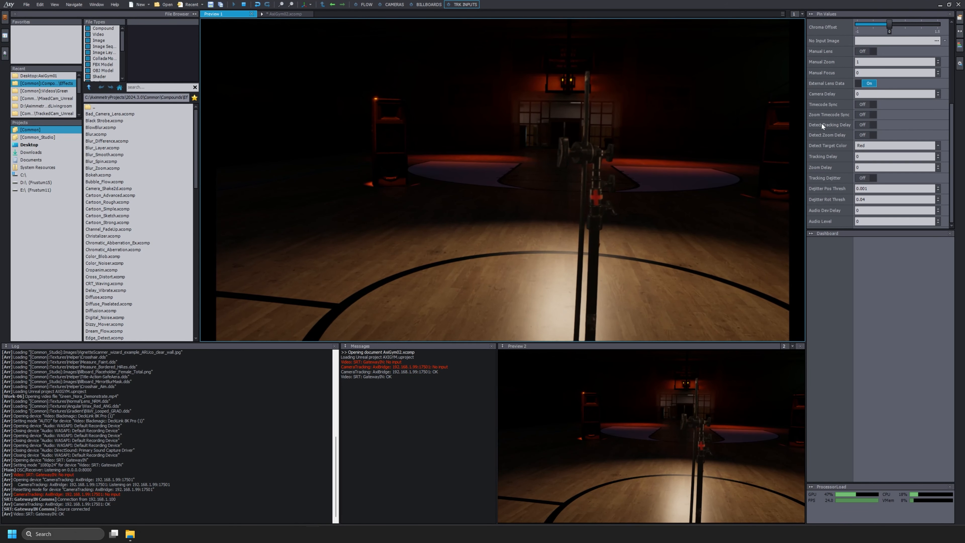
Step: Detect INPUT 4's tracking delay and move it to Aximmetry Gateway, setting both the tracking and zoom device delays to 11.1
click(860, 124)
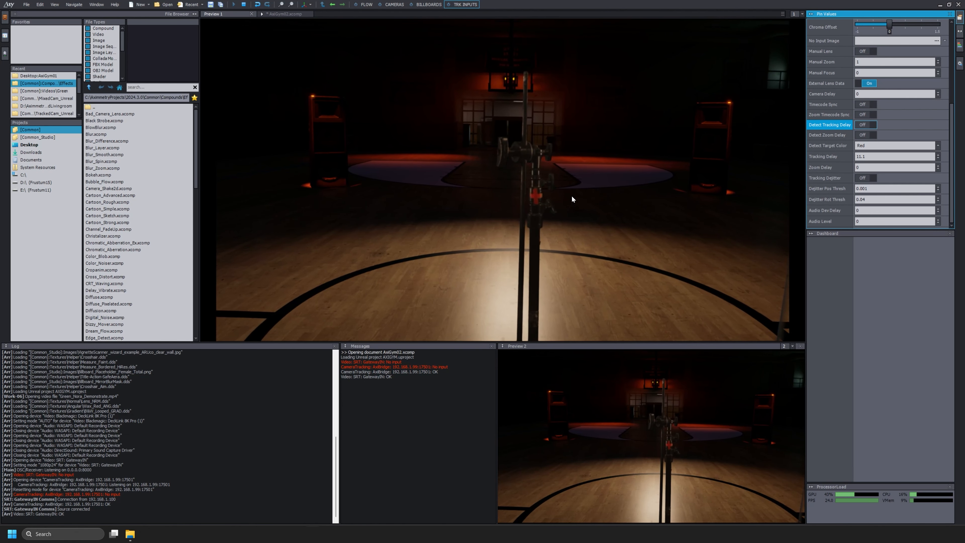
click(824, 156)
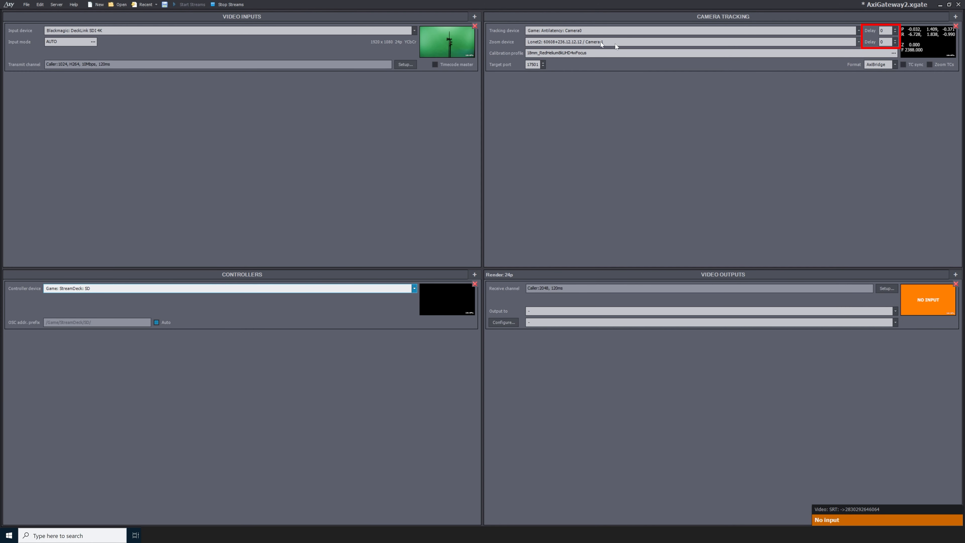
click(884, 30)
text(11.1)
key(Tab)
text(11.1)
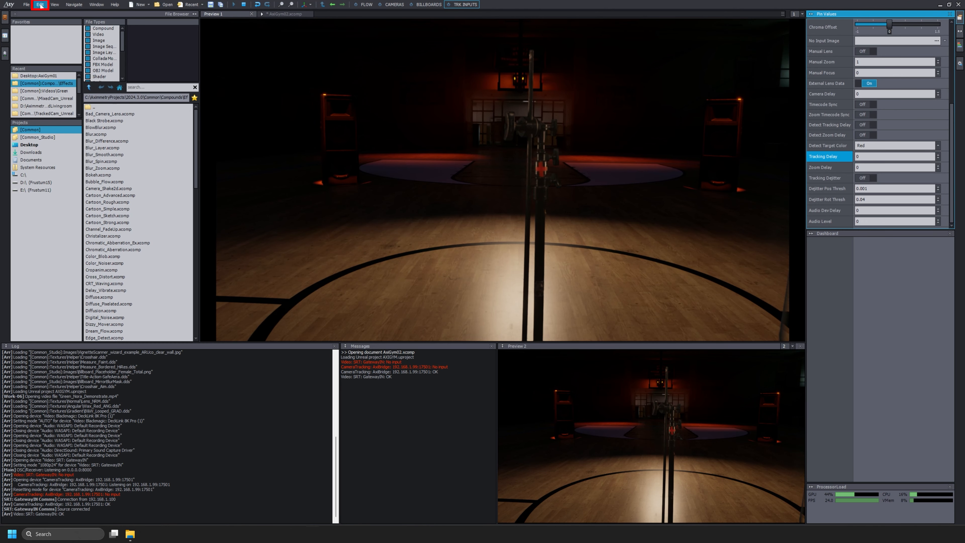
Step: In Composer's video outputs, assign index #5 to the SRT: GatewayOUT device
click(40, 4)
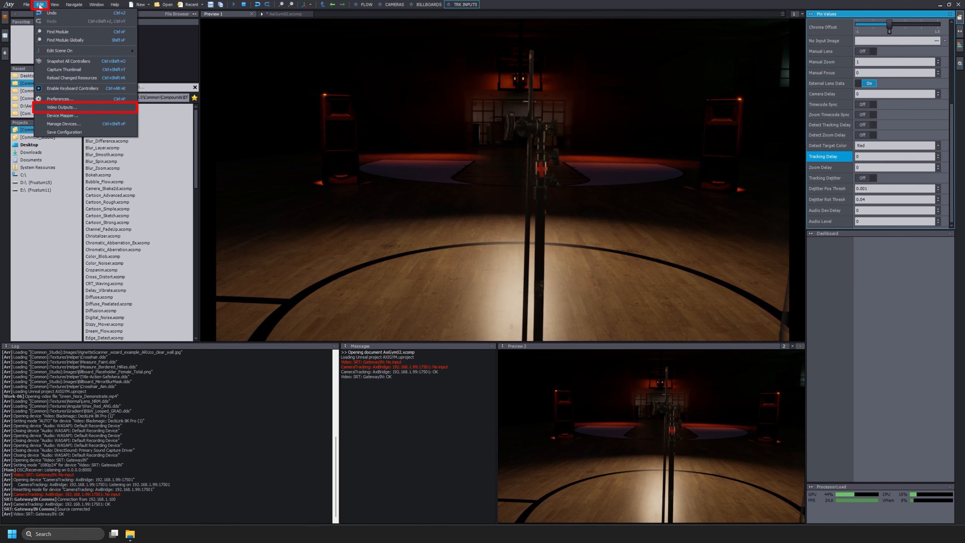
click(62, 107)
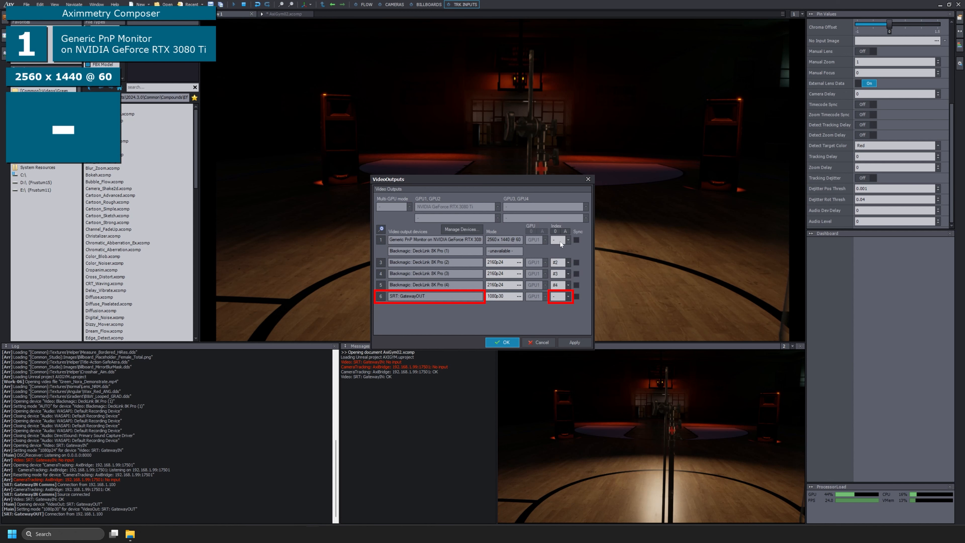
click(568, 297)
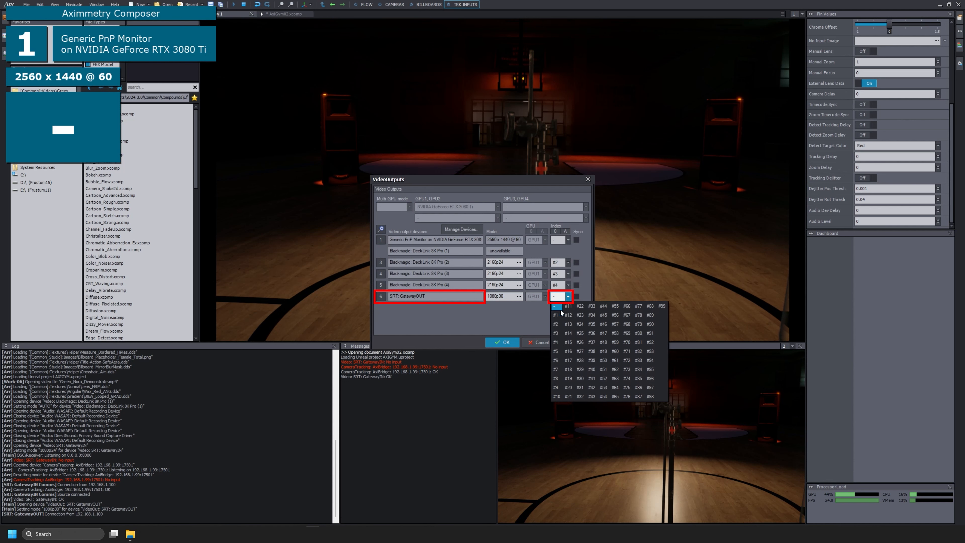
click(559, 352)
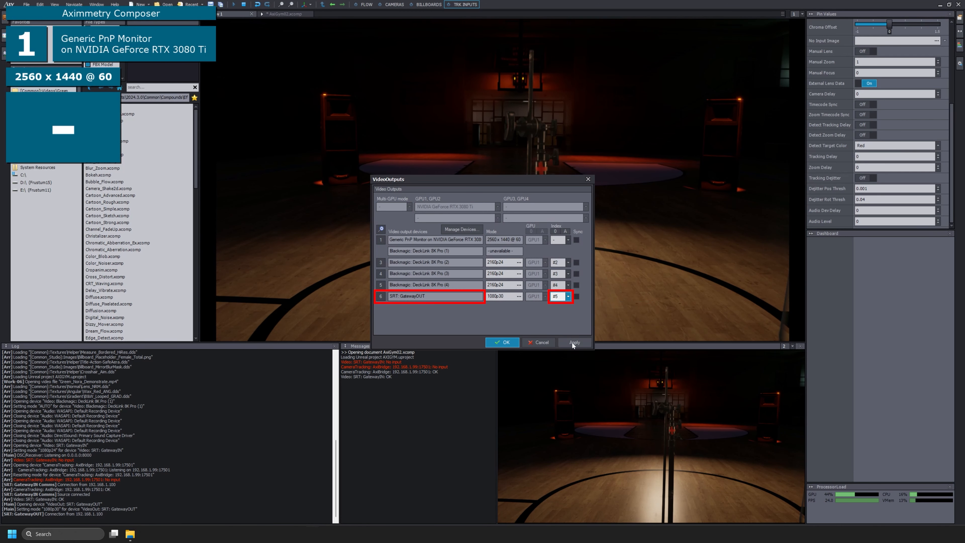
click(502, 342)
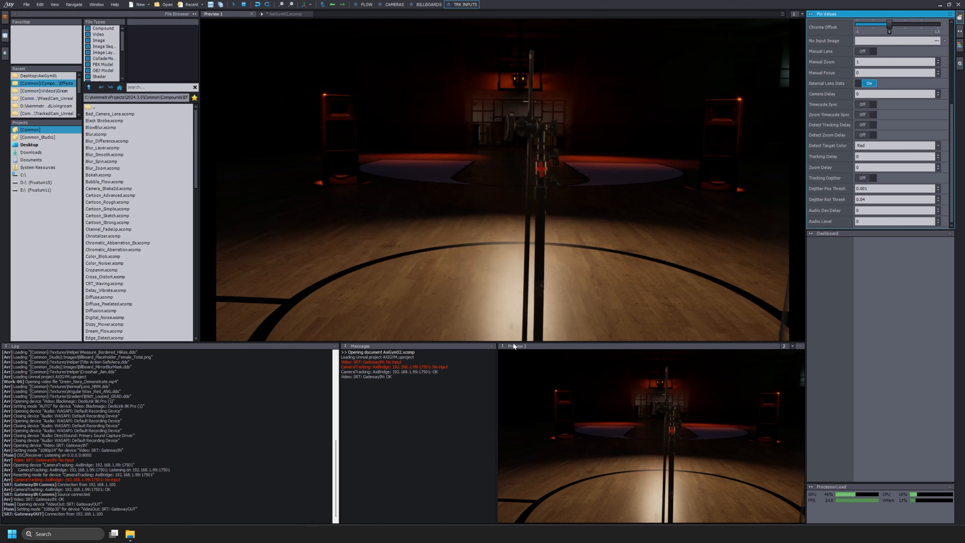
Step: Apply source channel 2 for SRT: GatewayOUT in the Channel Matrix preferences and check the returned video in Aximmetry Gateway
click(41, 5)
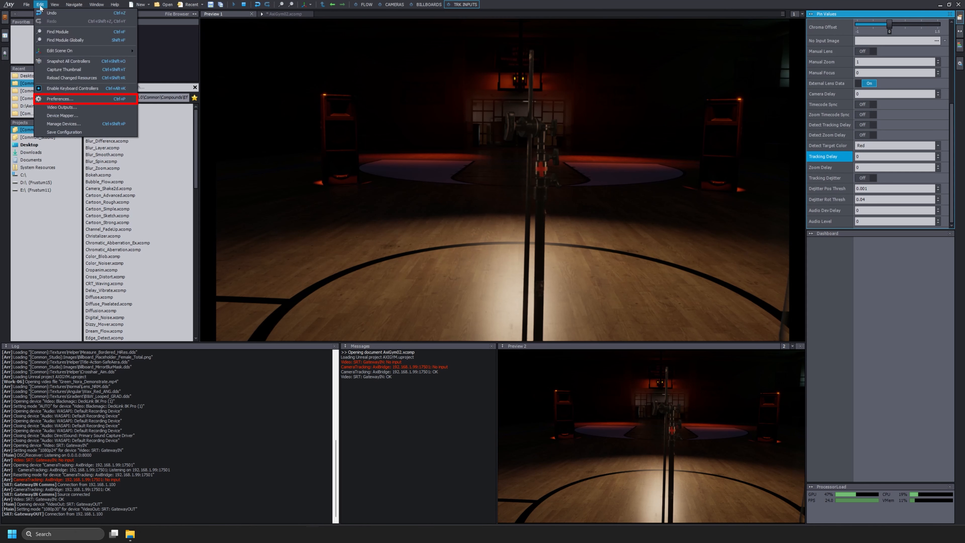
click(59, 99)
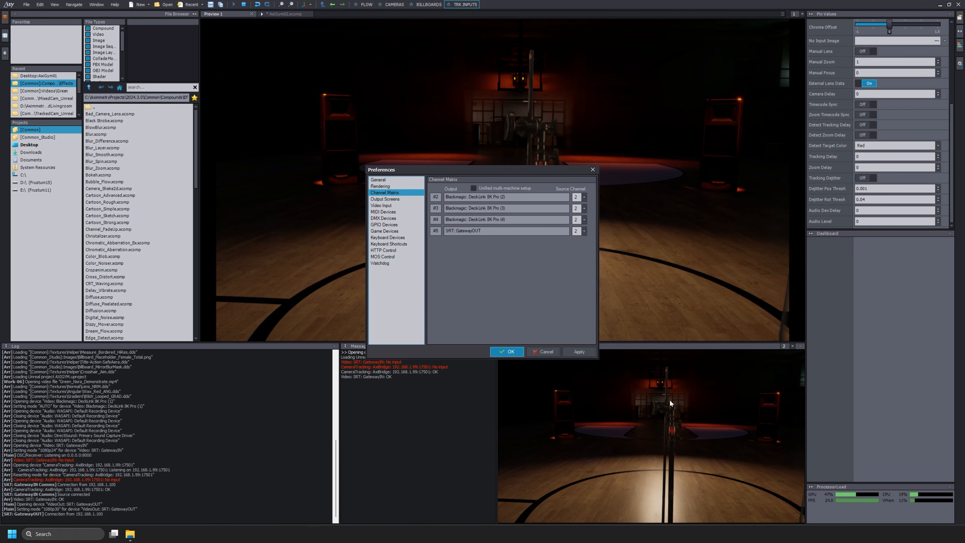
click(578, 353)
click(505, 353)
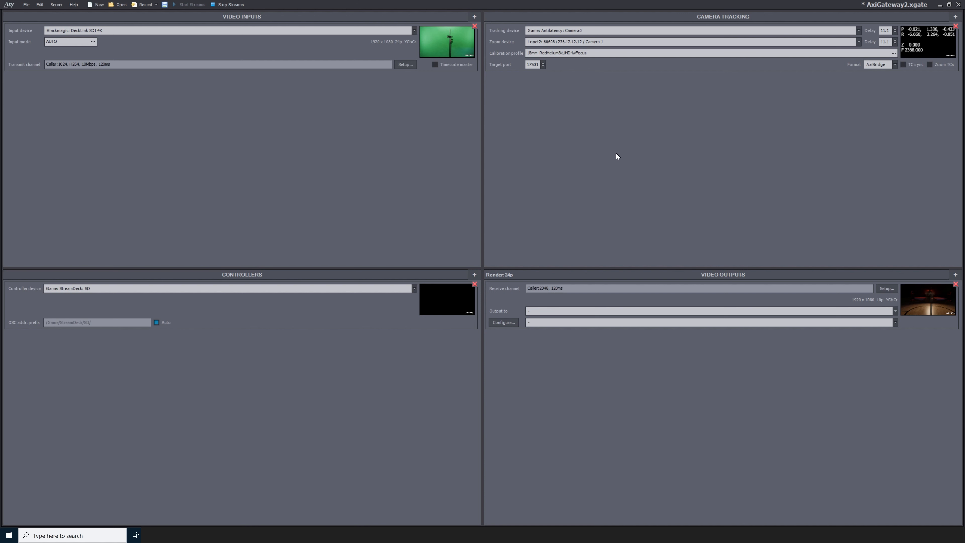
mouse_move(932, 297)
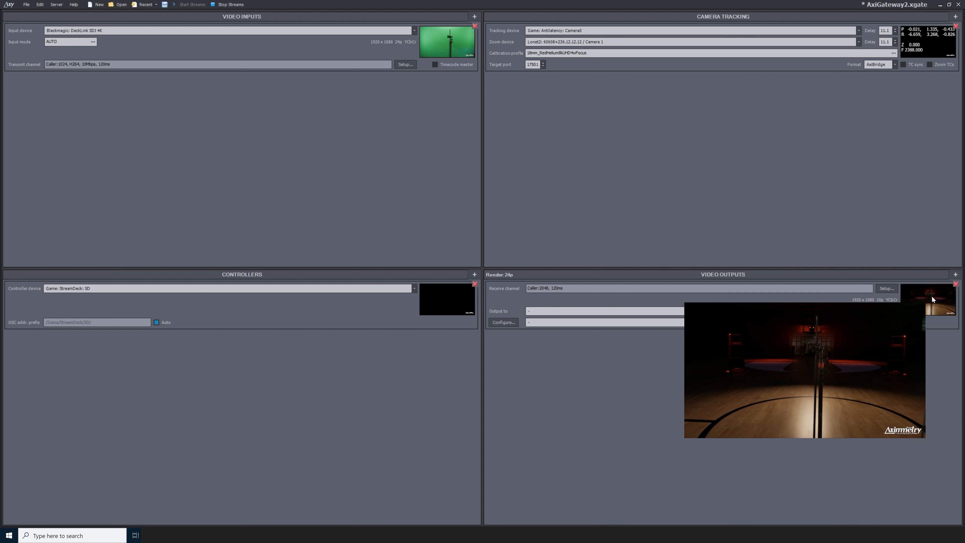